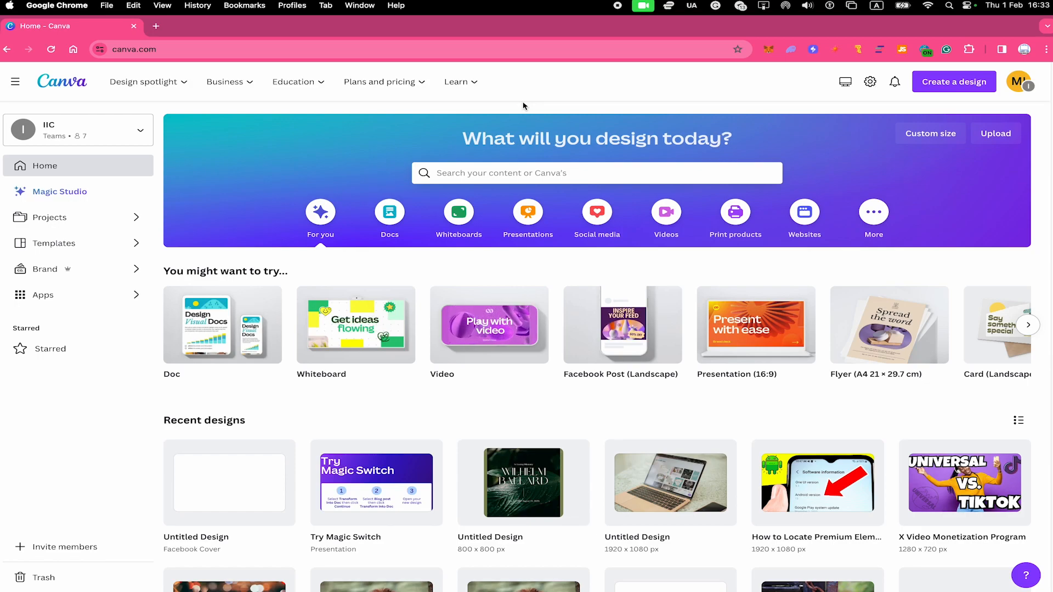
# Step: Browse the formats offered for creating a new design, including the custom size option
pyautogui.click(531, 272)
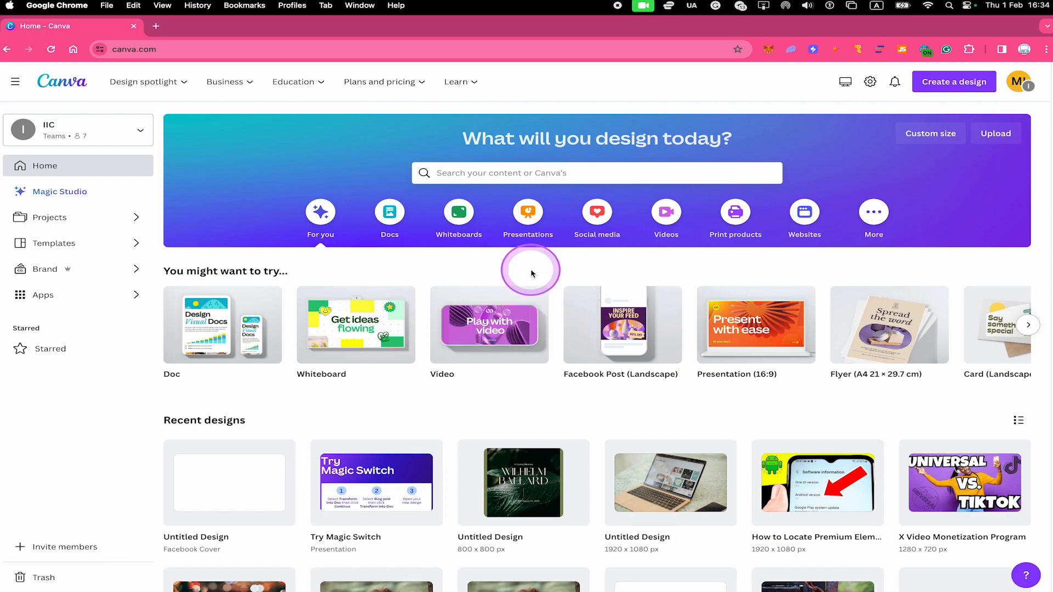
pyautogui.moveTo(583, 293)
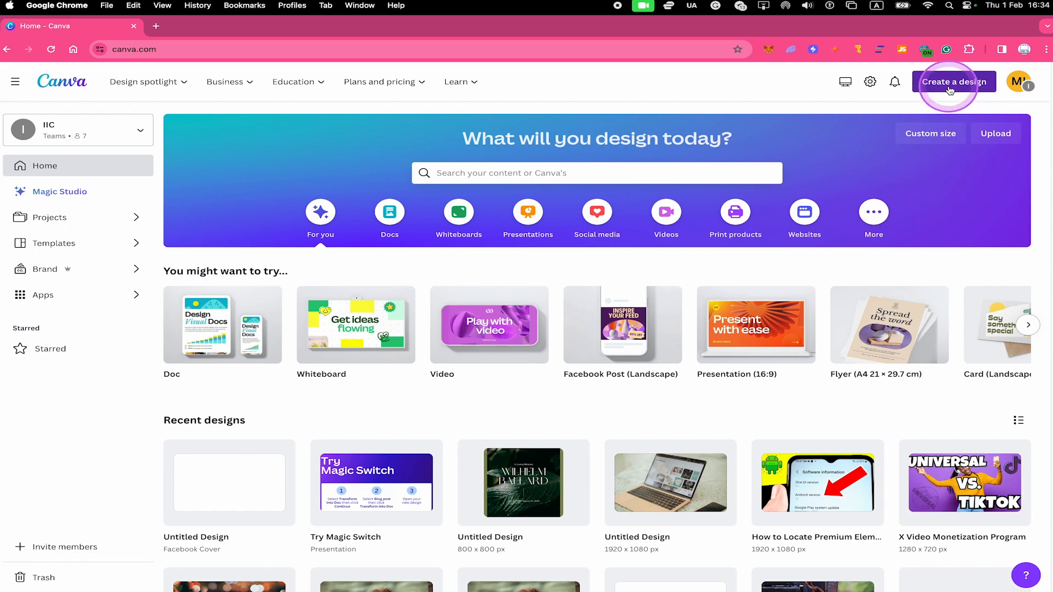
pyautogui.click(969, 88)
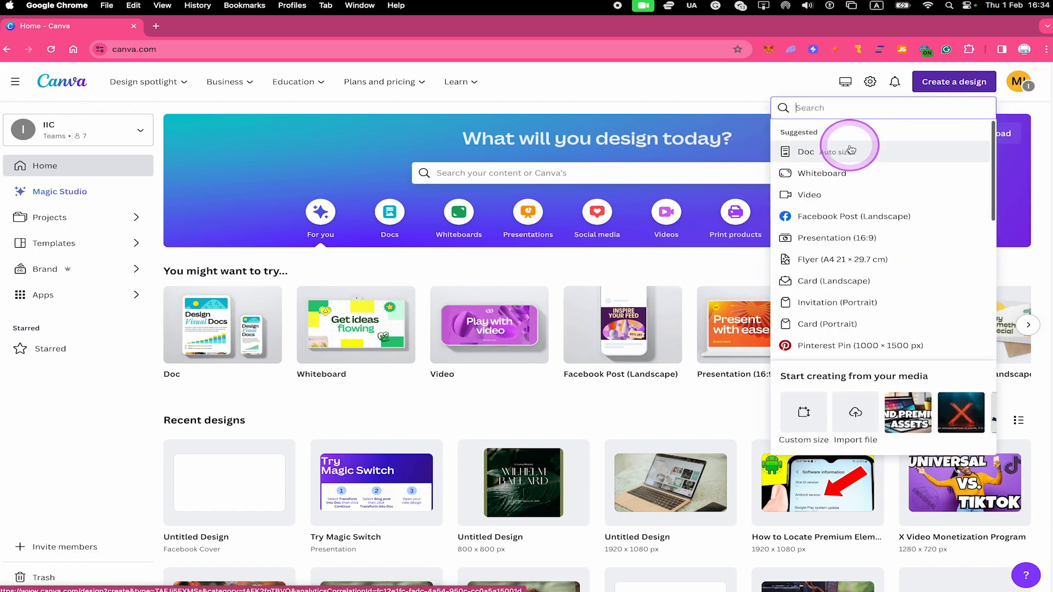
pyautogui.click(868, 203)
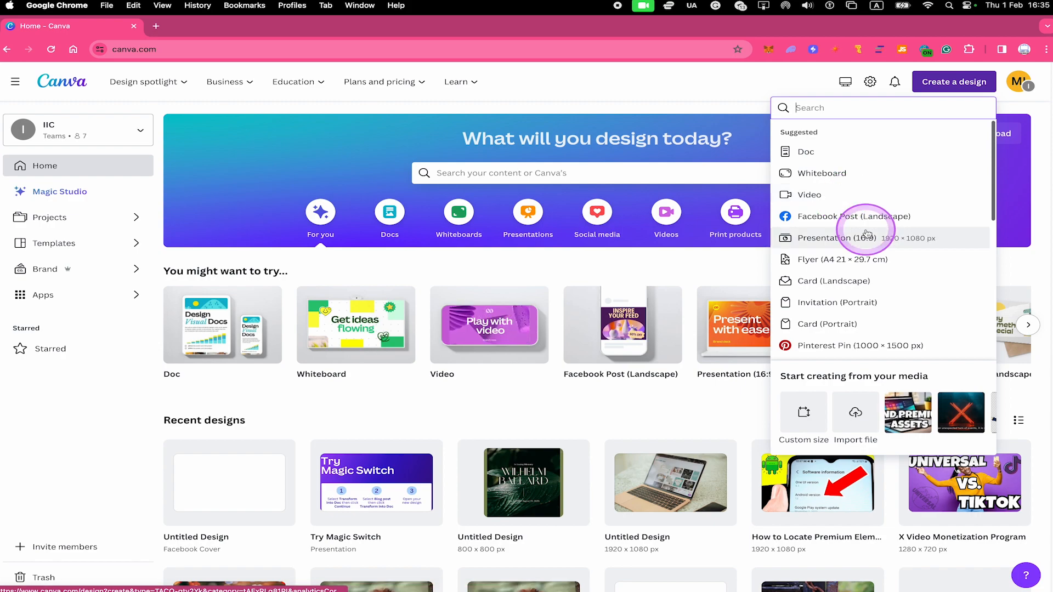
pyautogui.click(808, 422)
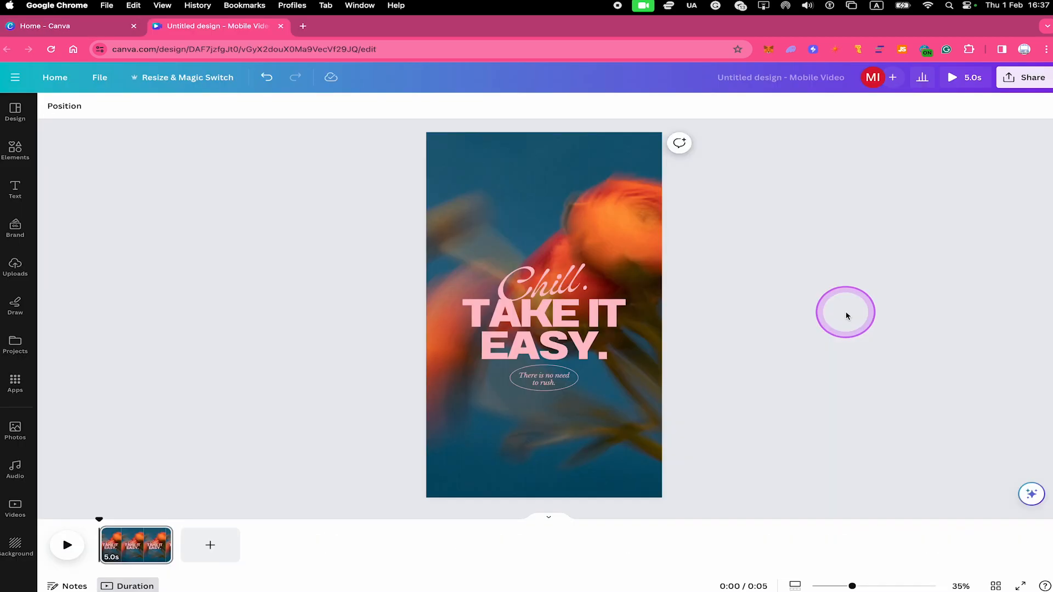
# Step: Resize the existing mobile video design itself, without making a copy, to a custom size of 1920 × 1080 px
pyautogui.click(629, 258)
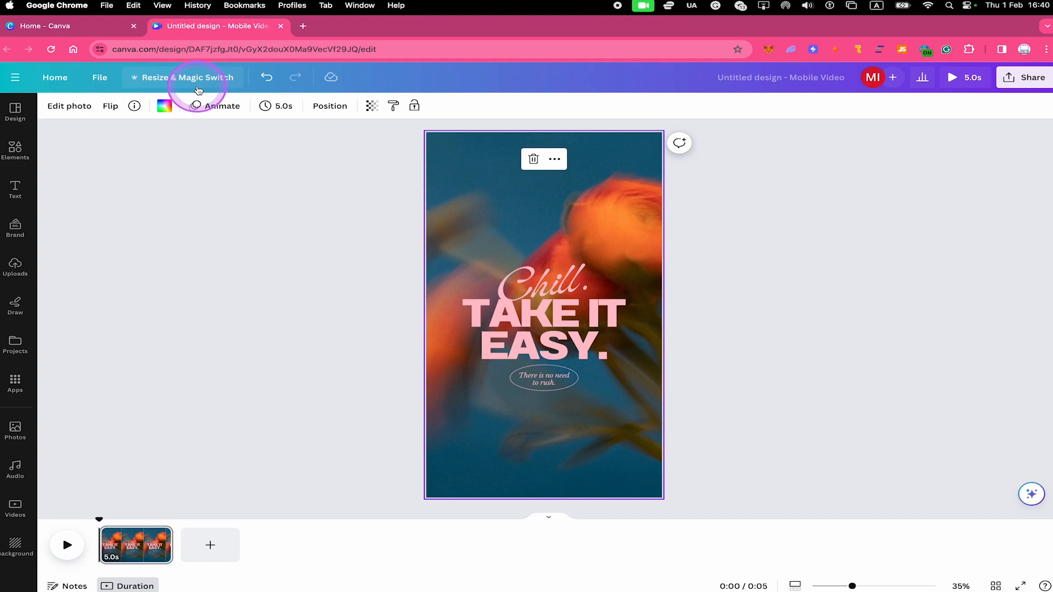
pyautogui.click(198, 89)
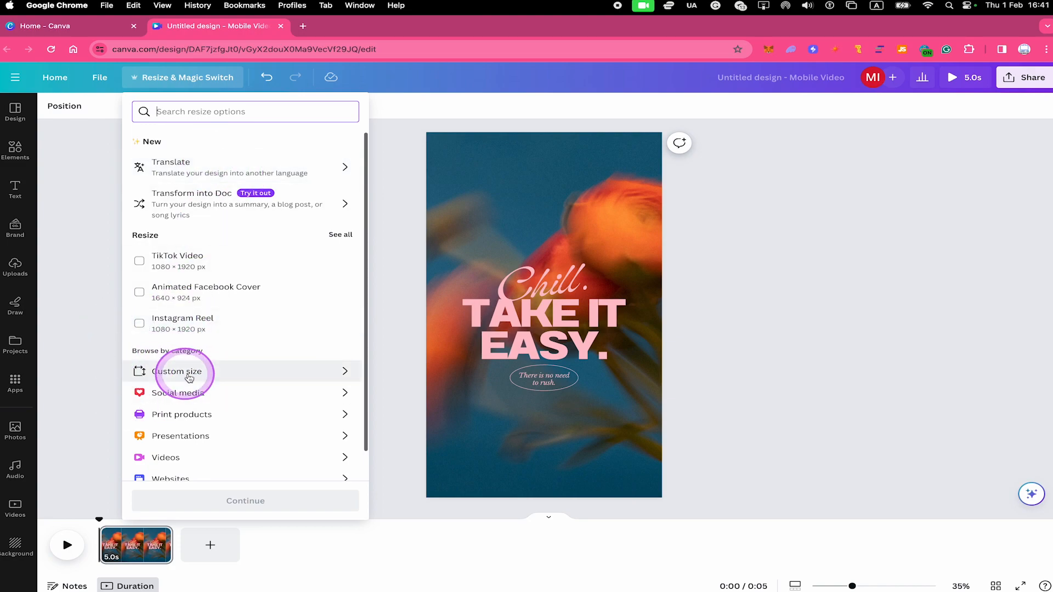
pyautogui.click(189, 377)
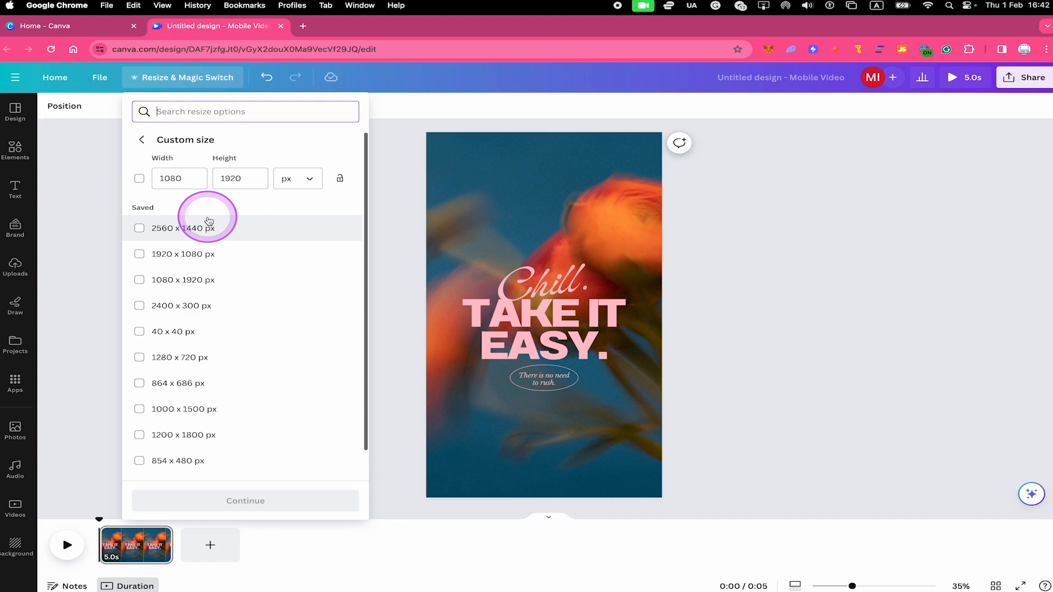
pyautogui.click(139, 178)
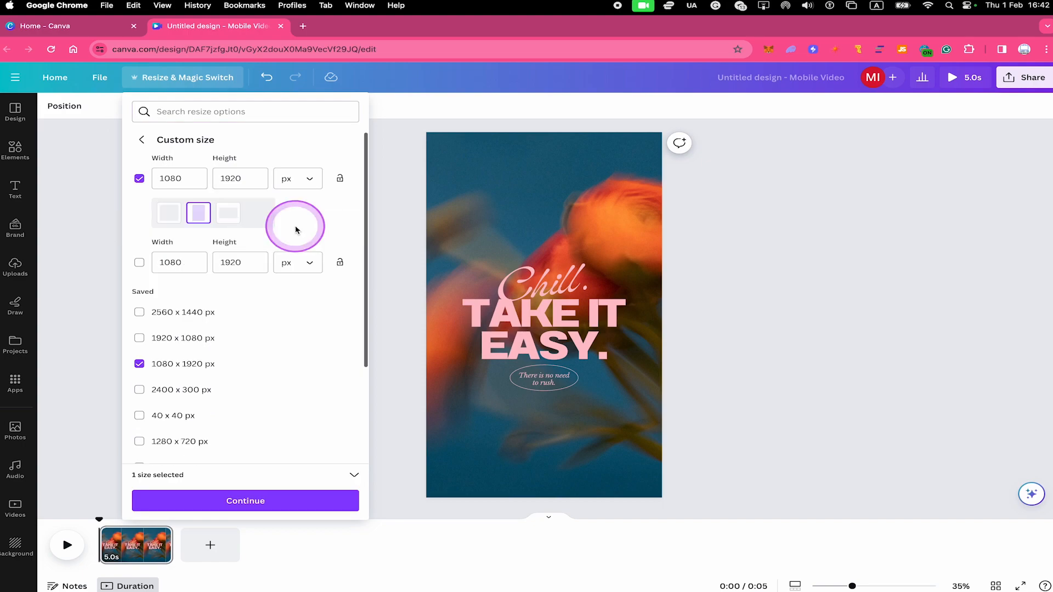
pyautogui.click(159, 178)
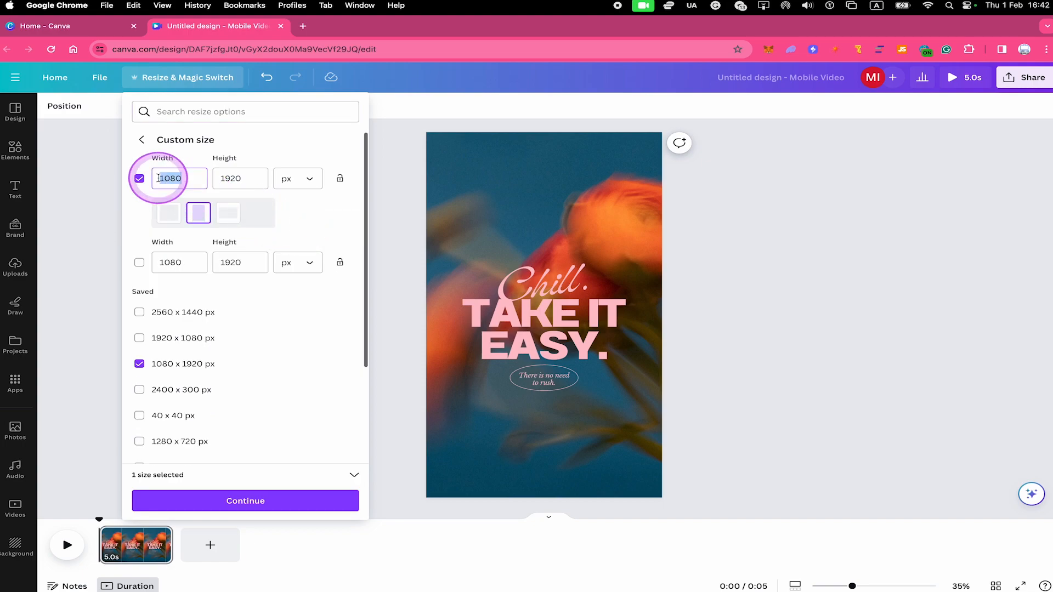
pyautogui.write('1920')
pyautogui.press('Tab')
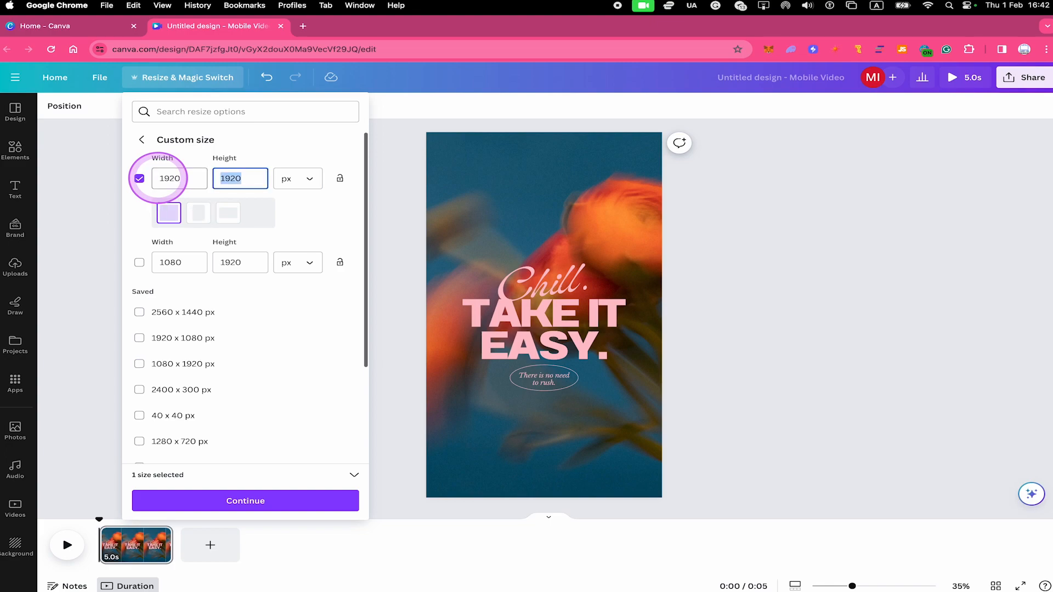
pyautogui.press('BackSpace')
pyautogui.write('1080')
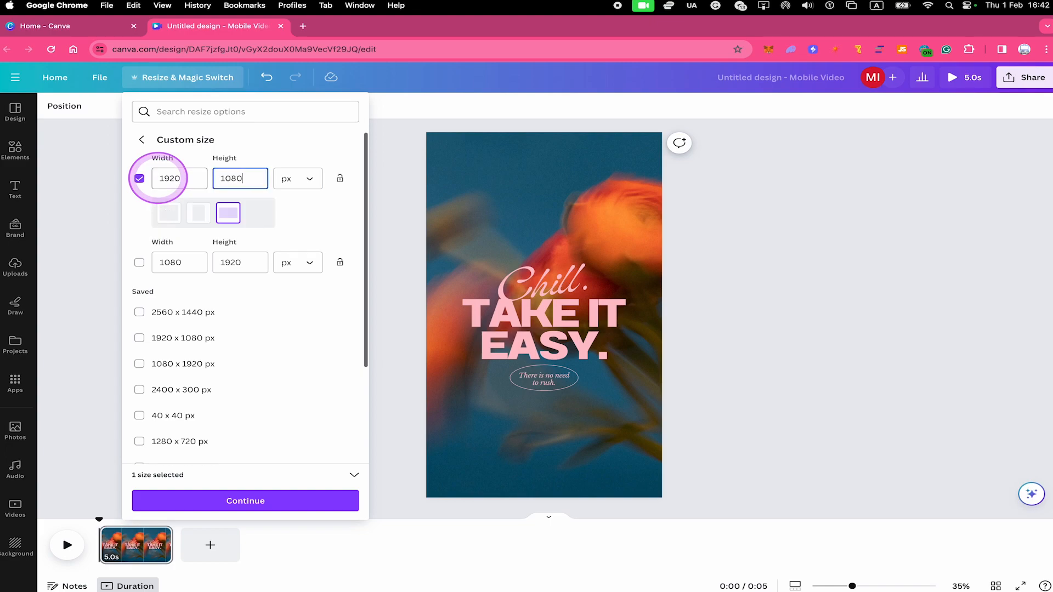
pyautogui.click(264, 147)
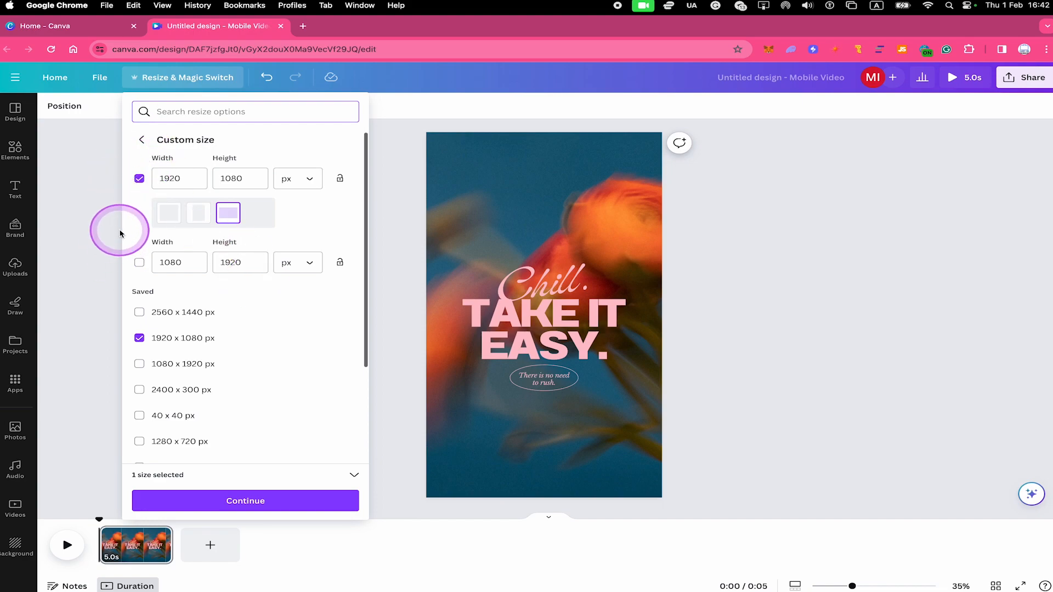
pyautogui.click(252, 501)
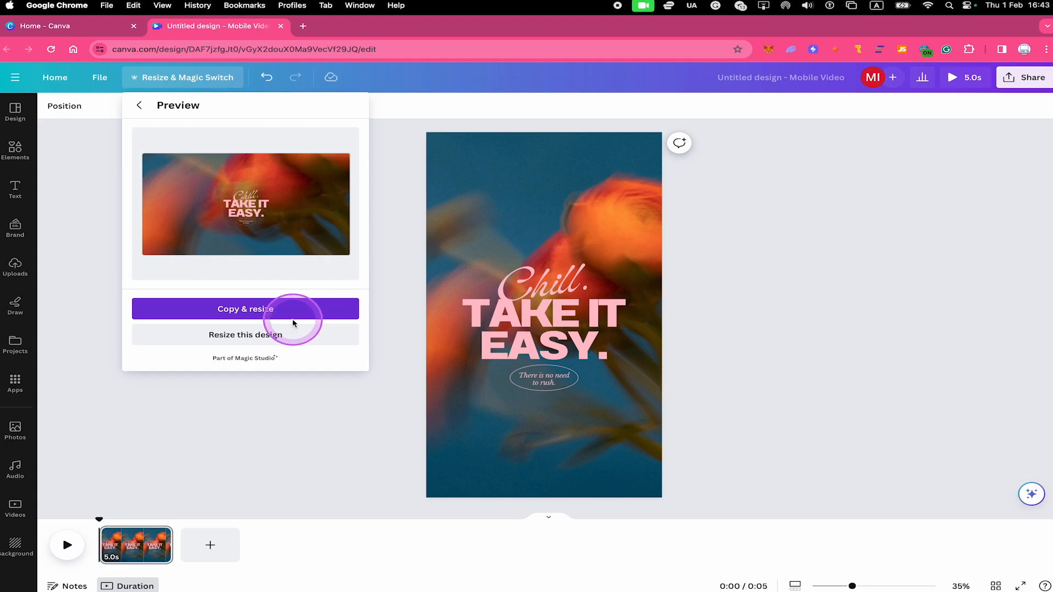
pyautogui.click(277, 334)
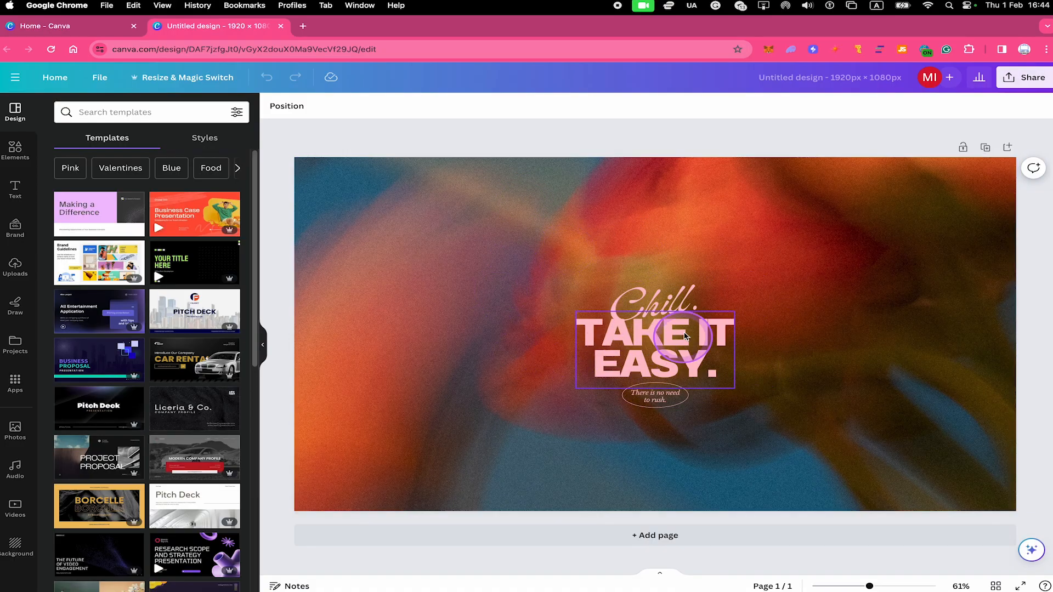
# Step: Move the "Chill." text to the upper-left area of the page, away from the other text
pyautogui.click(653, 302)
pyautogui.click(760, 246)
pyautogui.click(649, 288)
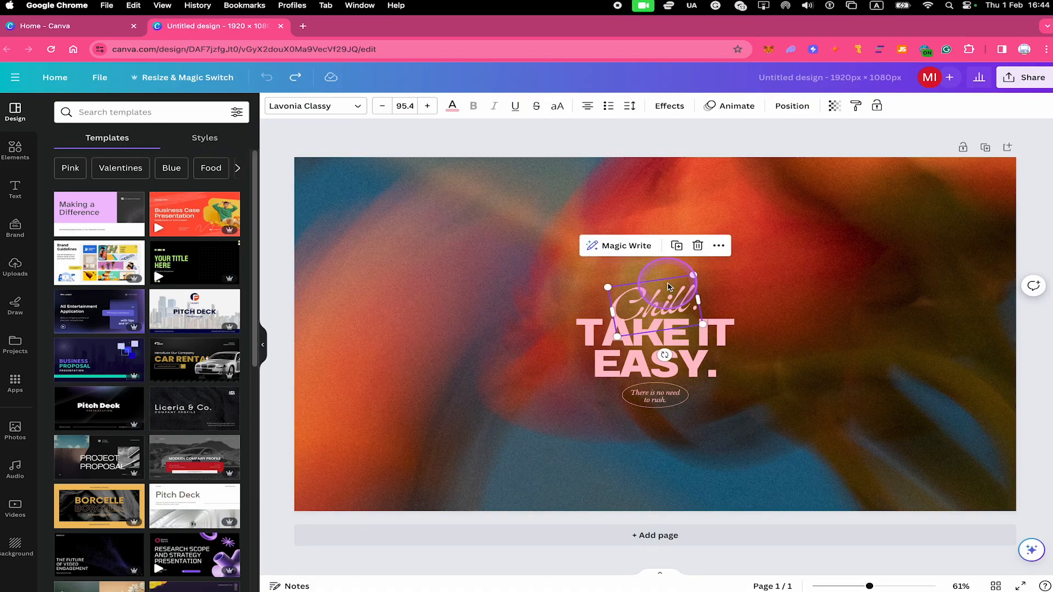
pyautogui.moveTo(650, 288); pyautogui.dragTo(444, 211)
pyautogui.click(775, 242)
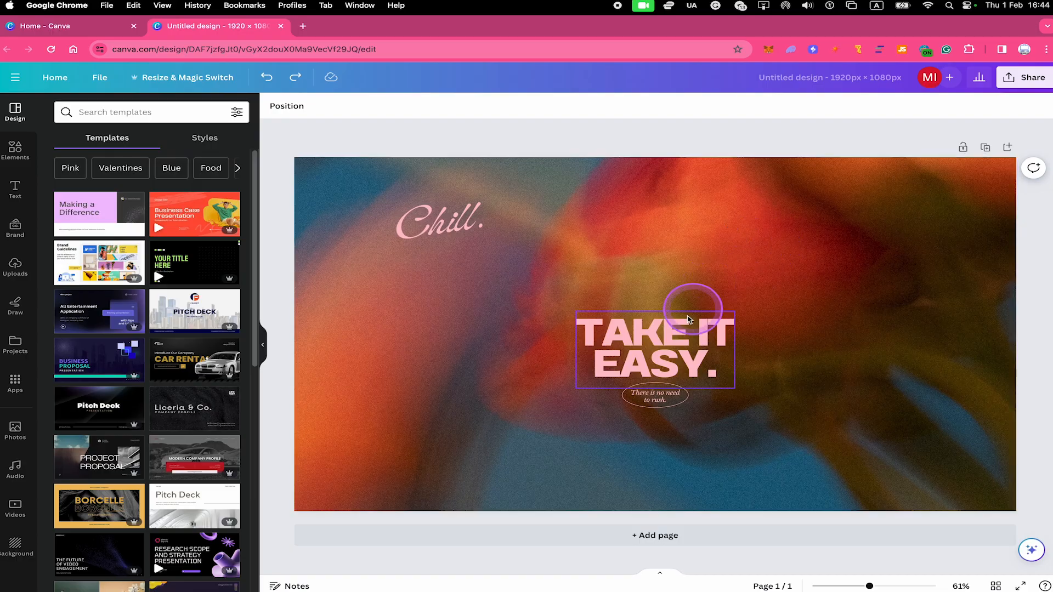
# Step: Delete the "TAKE IT EASY.", "Chill." and "There is no need to rush." texts, keeping only the background photo
pyautogui.click(679, 335)
pyautogui.press('BackSpace')
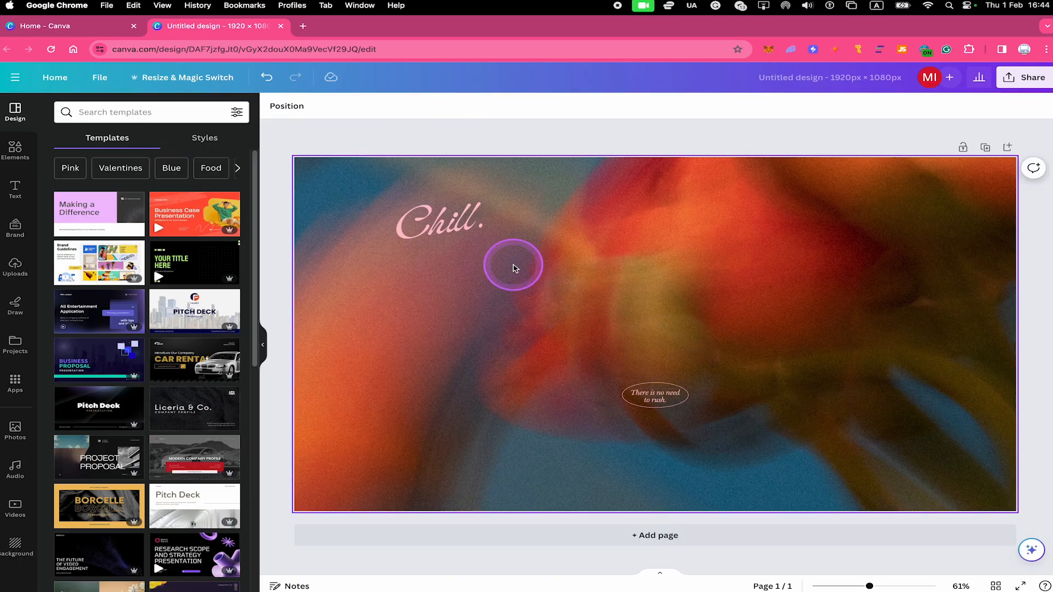
pyautogui.click(35, 160)
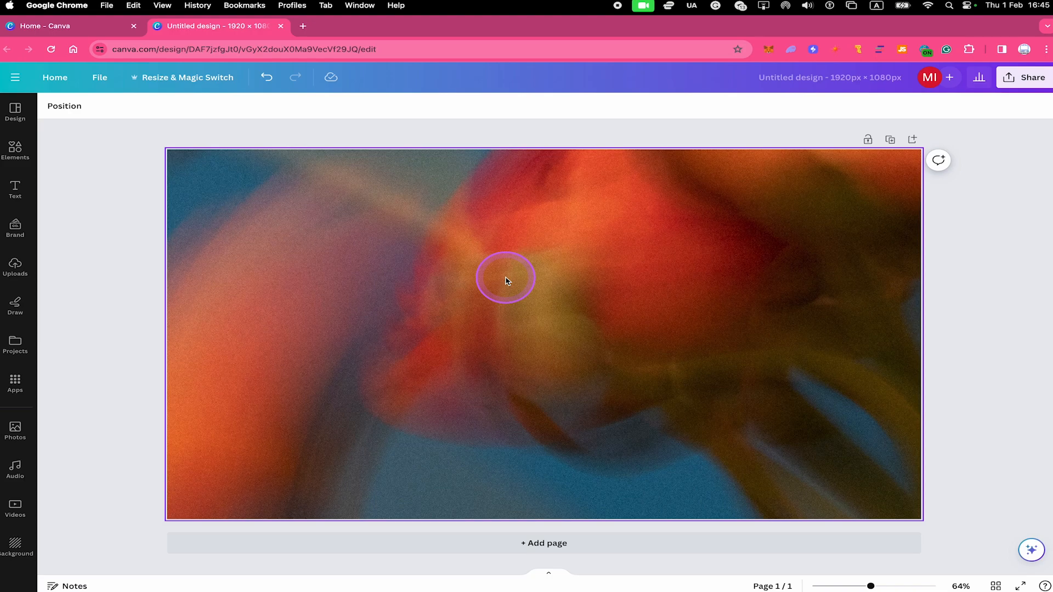
# Step: Resize the design to the YouTube Banner format, 2560 × 1440 px, from the social media sizes
pyautogui.click(476, 263)
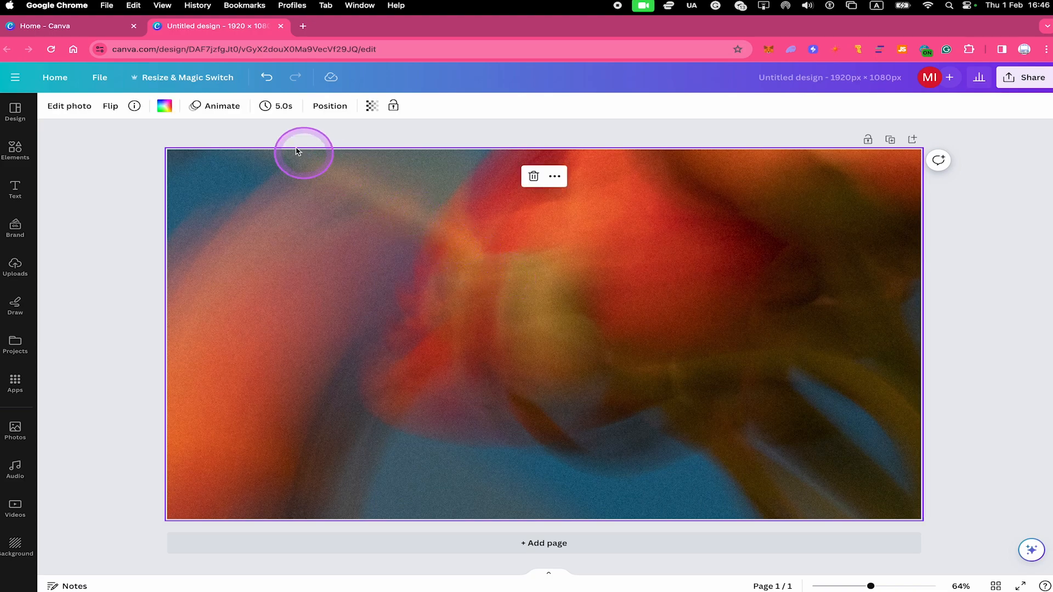
pyautogui.click(203, 77)
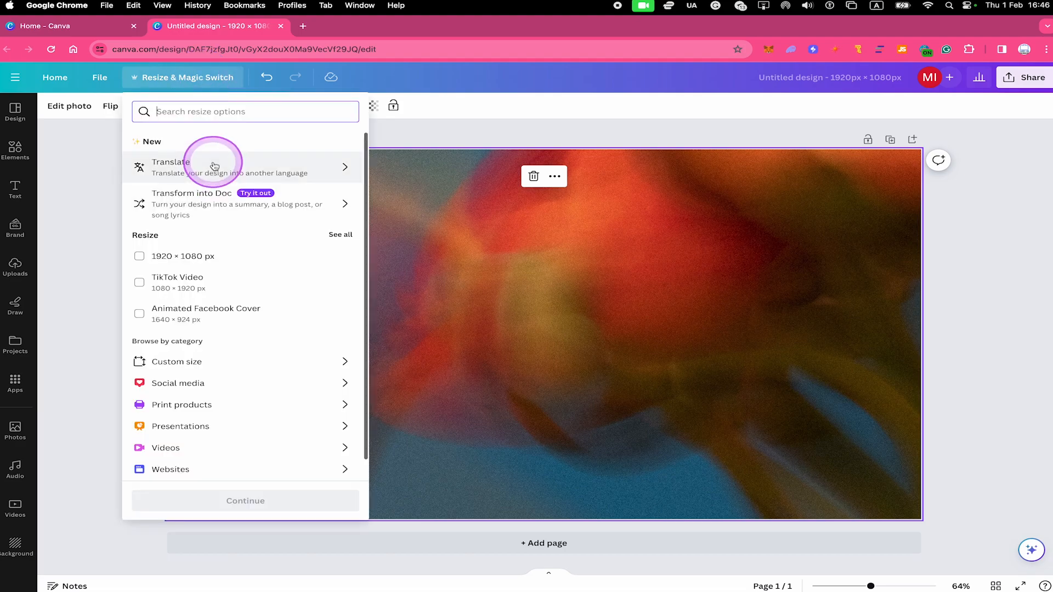
pyautogui.click(210, 388)
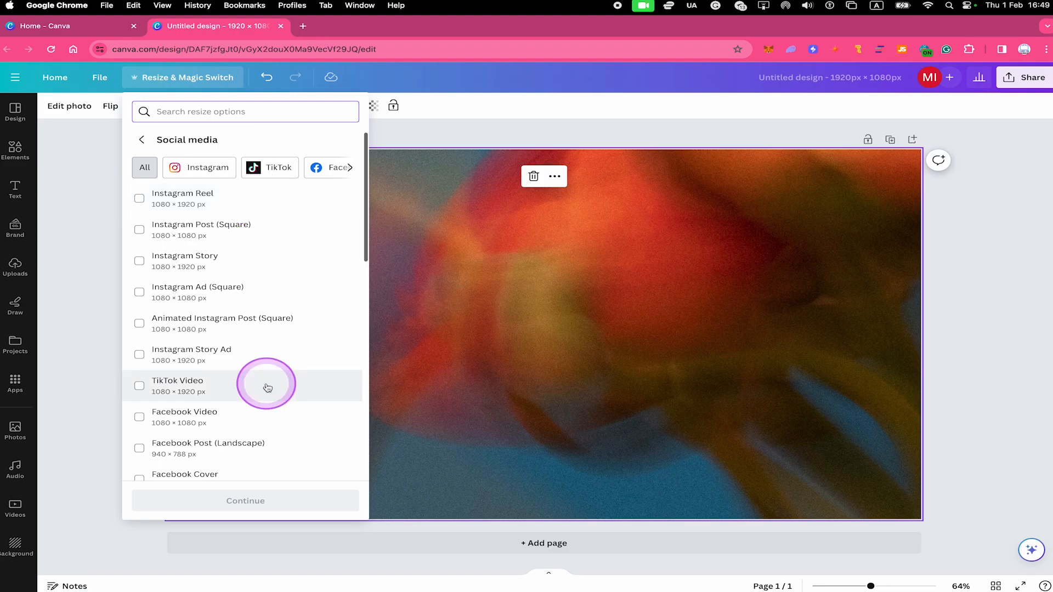
pyautogui.scroll(-5, 290, 351)
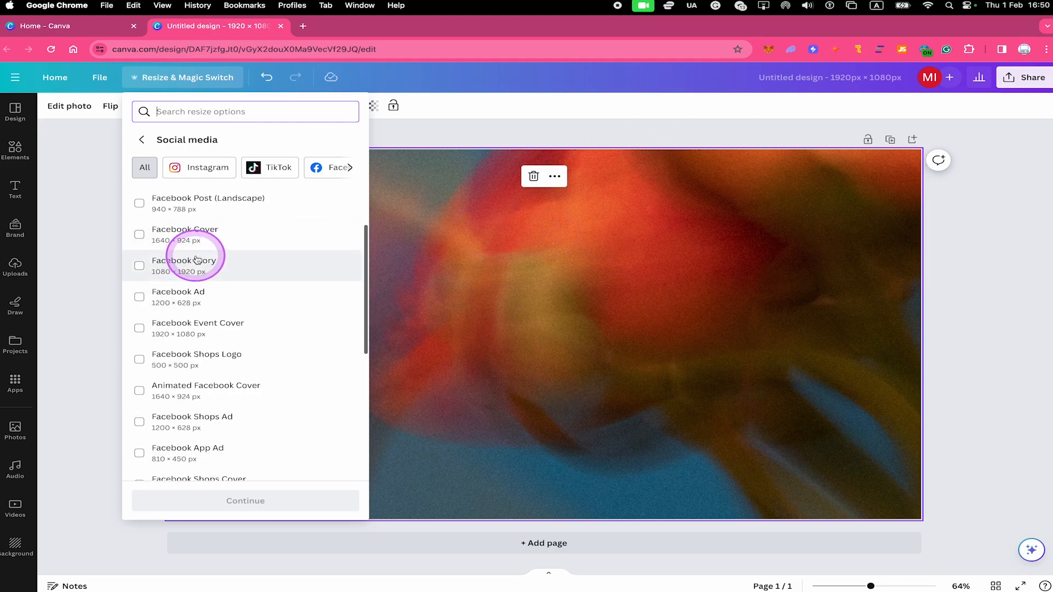
pyautogui.scroll(-1, 233, 261)
pyautogui.scroll(-6, 233, 262)
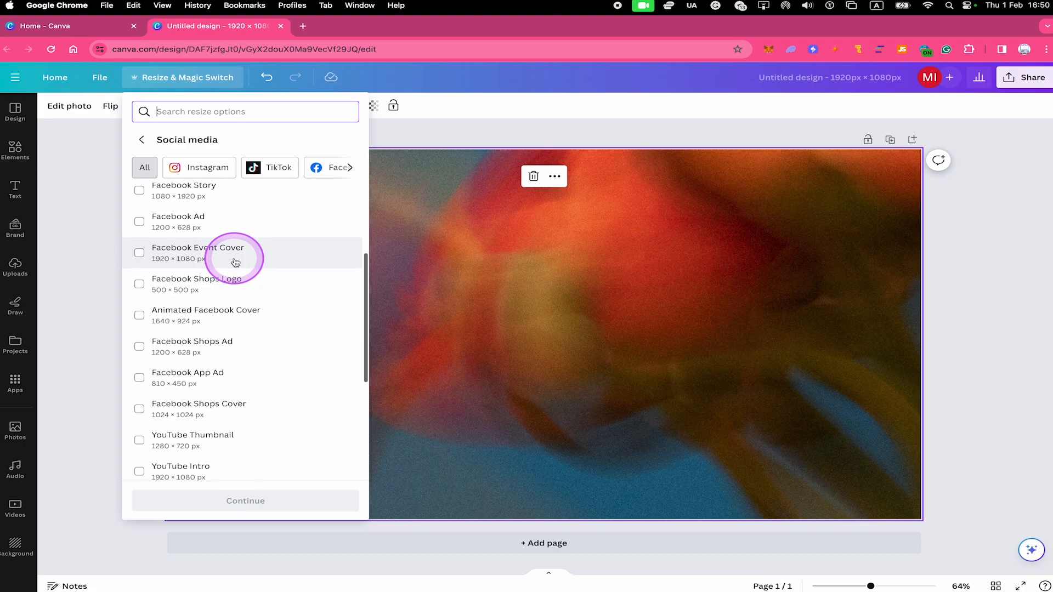
pyautogui.scroll(-1, 235, 261)
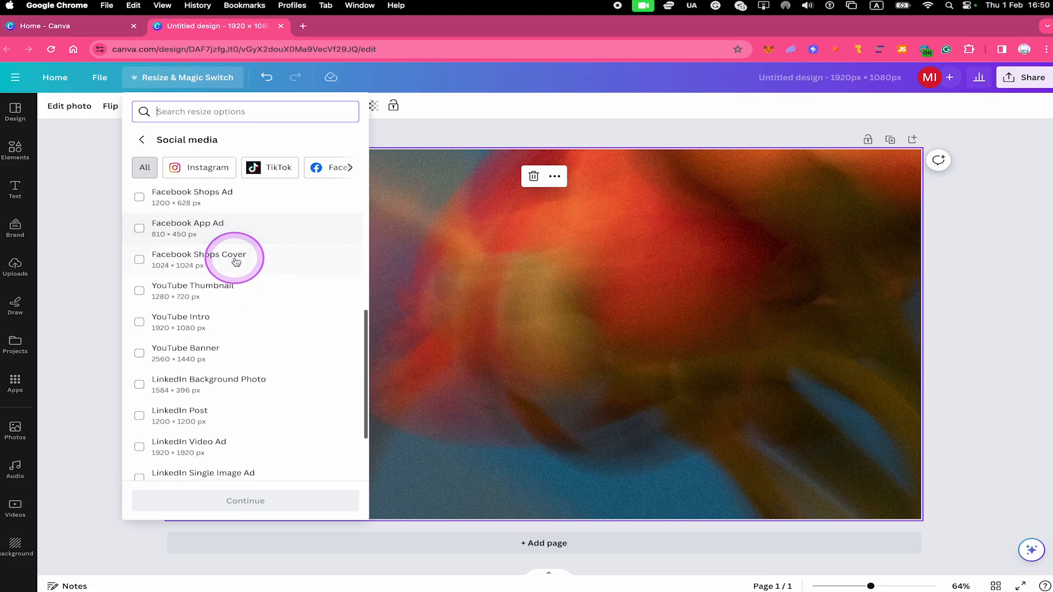
pyautogui.click(249, 355)
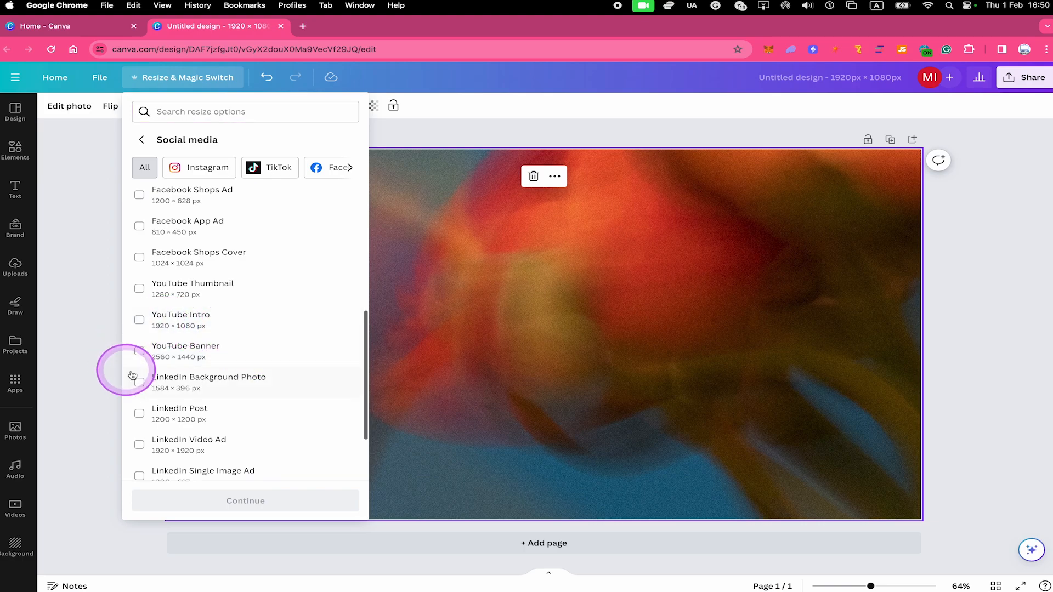
pyautogui.click(230, 349)
pyautogui.scroll(-3, 236, 356)
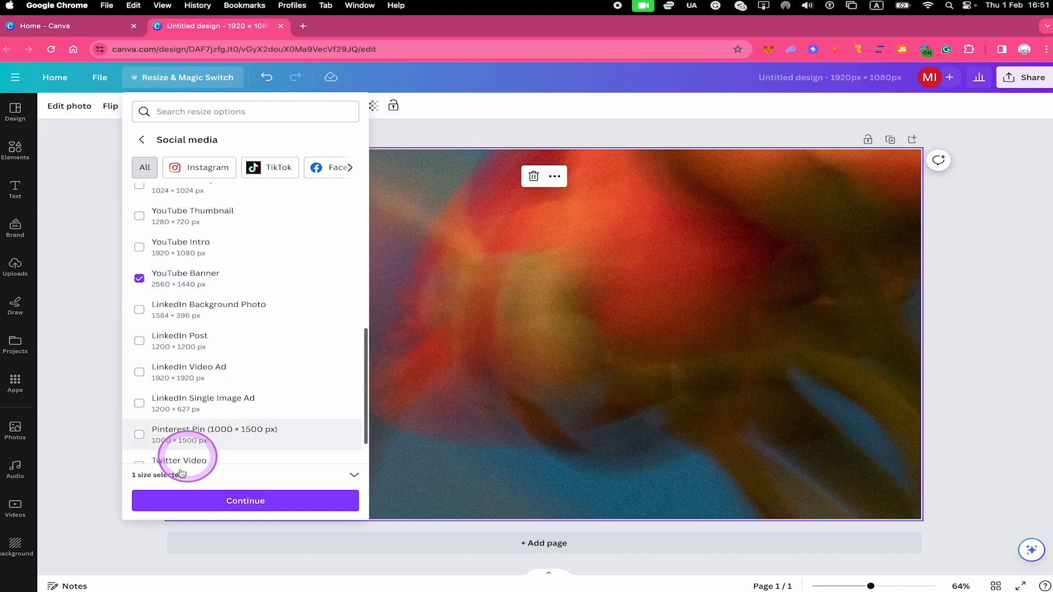
pyautogui.click(253, 500)
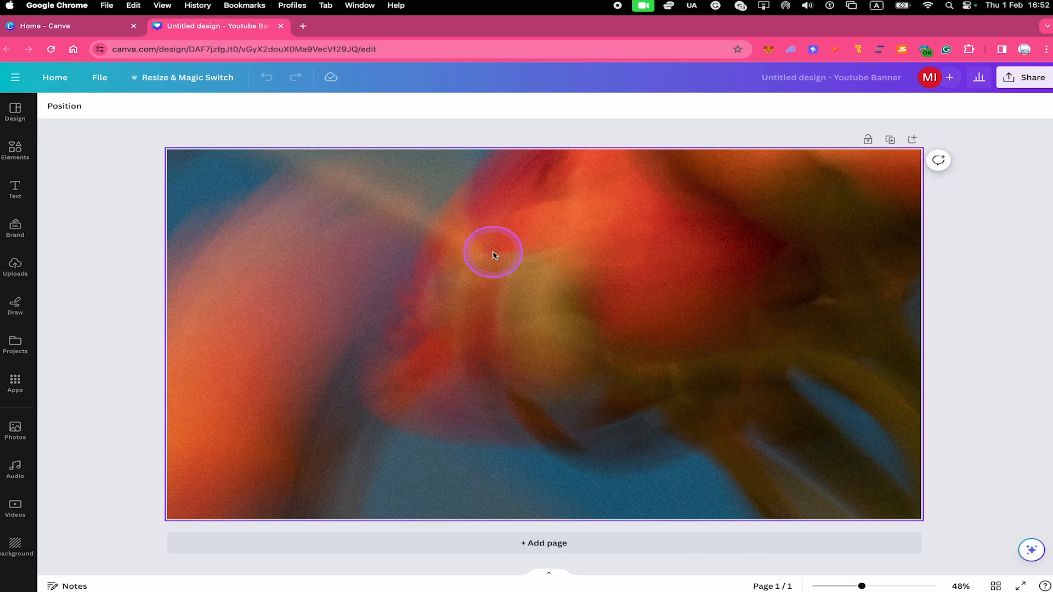
# Step: Open the Resize & Magic Switch options for the YouTube banner design
pyautogui.click(202, 79)
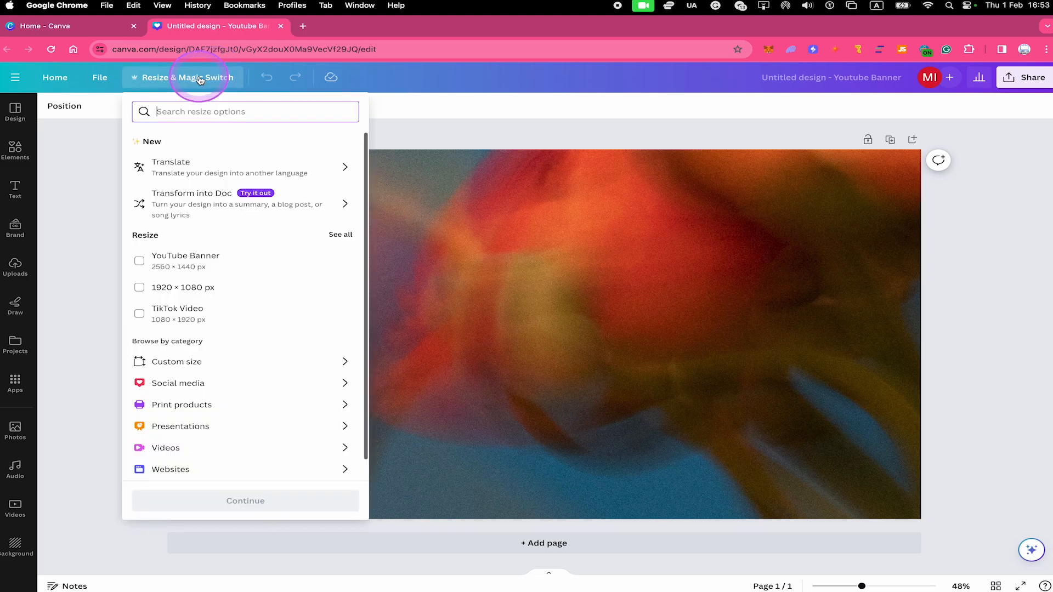